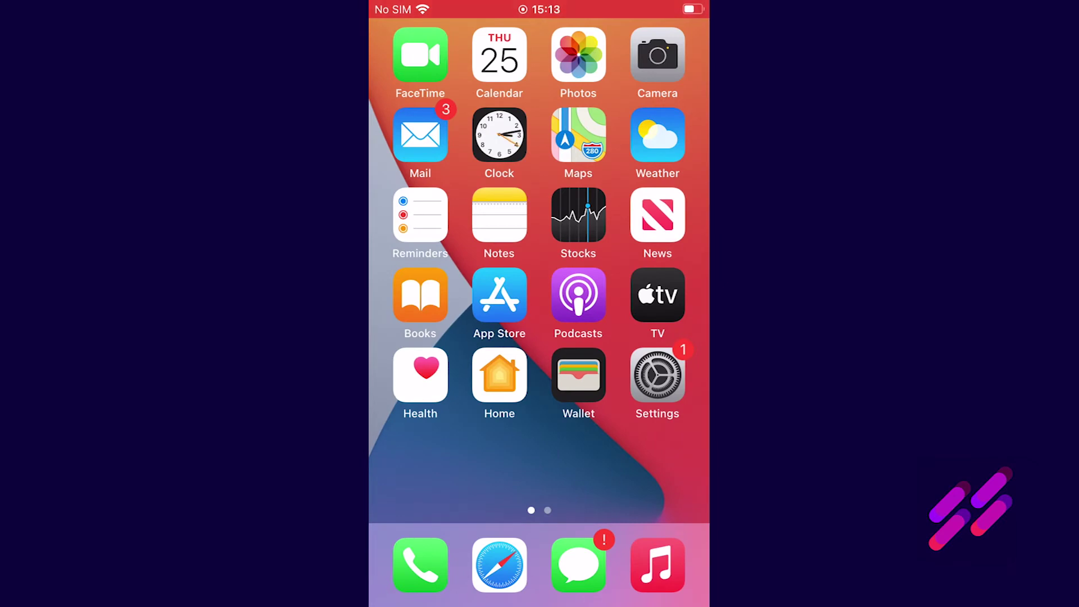
Step: Open the App Store, dismiss the What's New welcome, and go to Search
{"action": "left_click", "coordinate": [499, 296]}
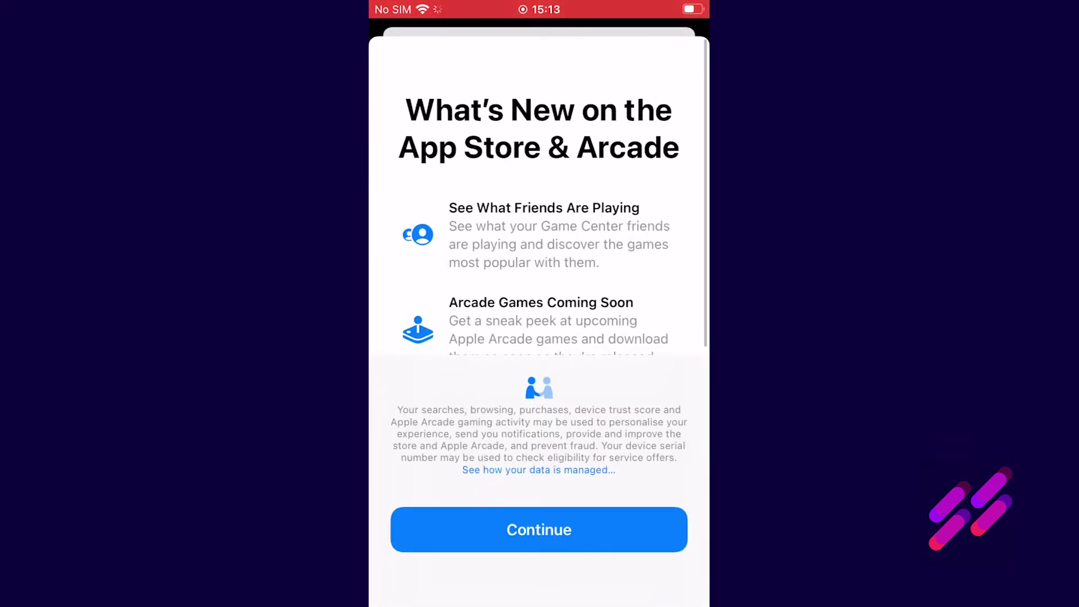
{"action": "left_click", "coordinate": [539, 536]}
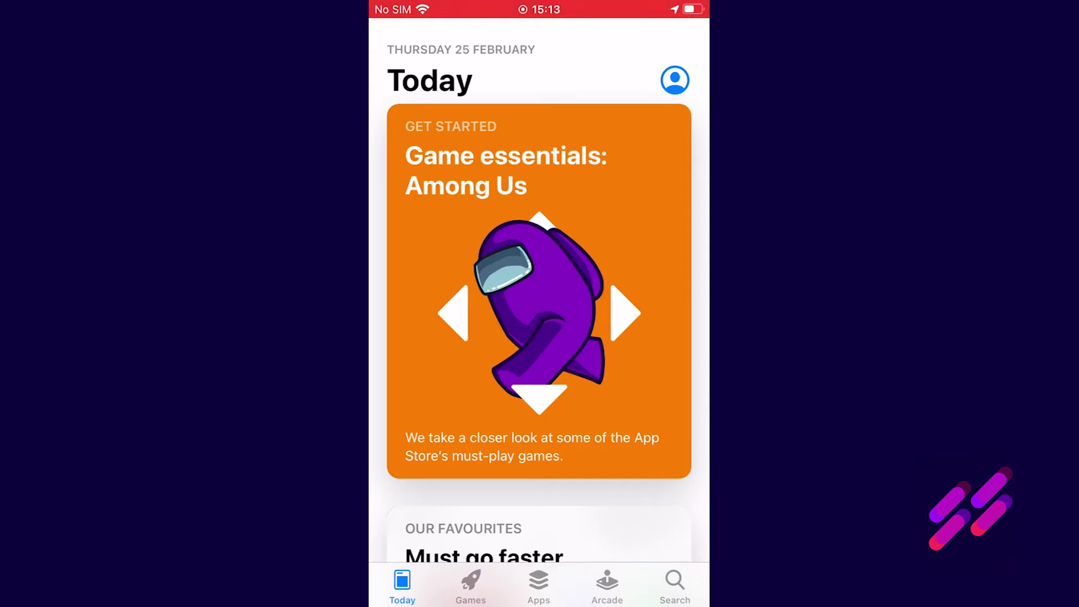
{"action": "left_click", "coordinate": [674, 587]}
Step: Search the App Store for 'outlook' and install Microsoft Outlook using the Apple ID password
{"action": "left_click", "coordinate": [539, 121]}
{"action": "type", "text": "o"}
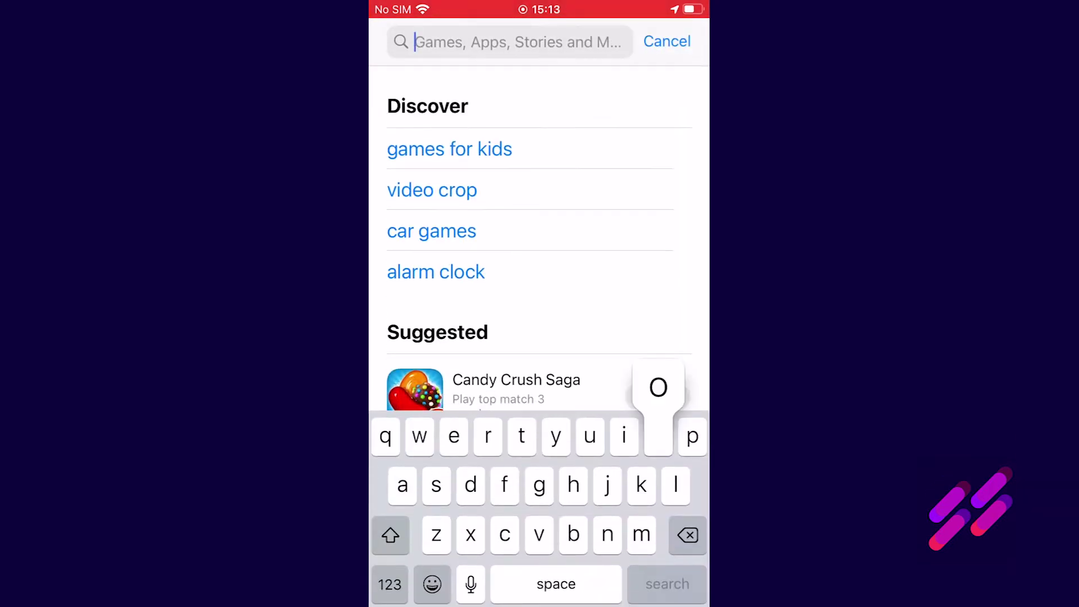
{"action": "type", "text": "utlook"}
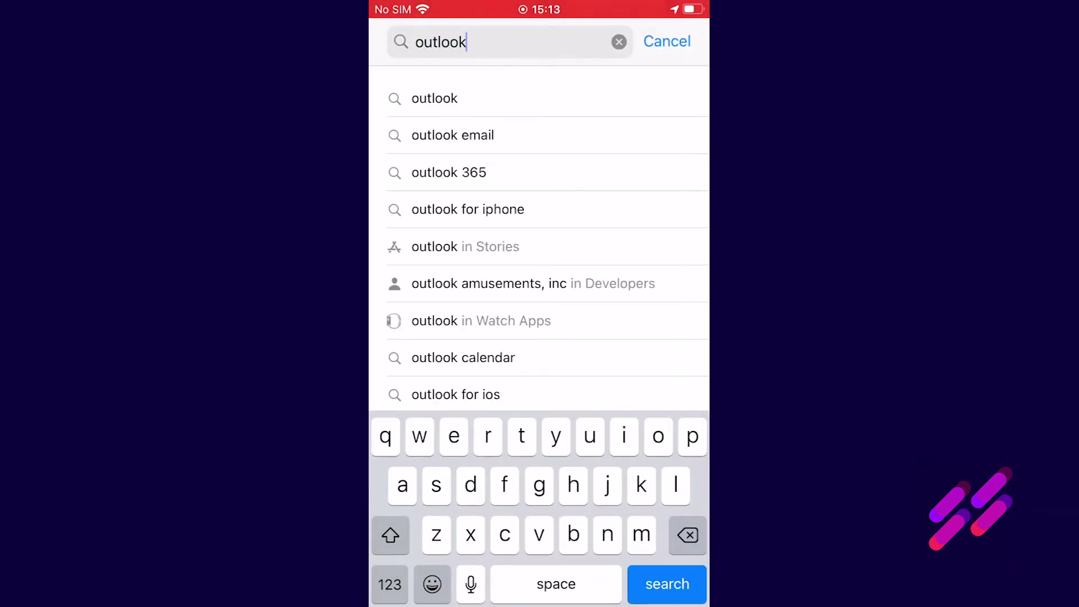
{"action": "key", "text": "Return"}
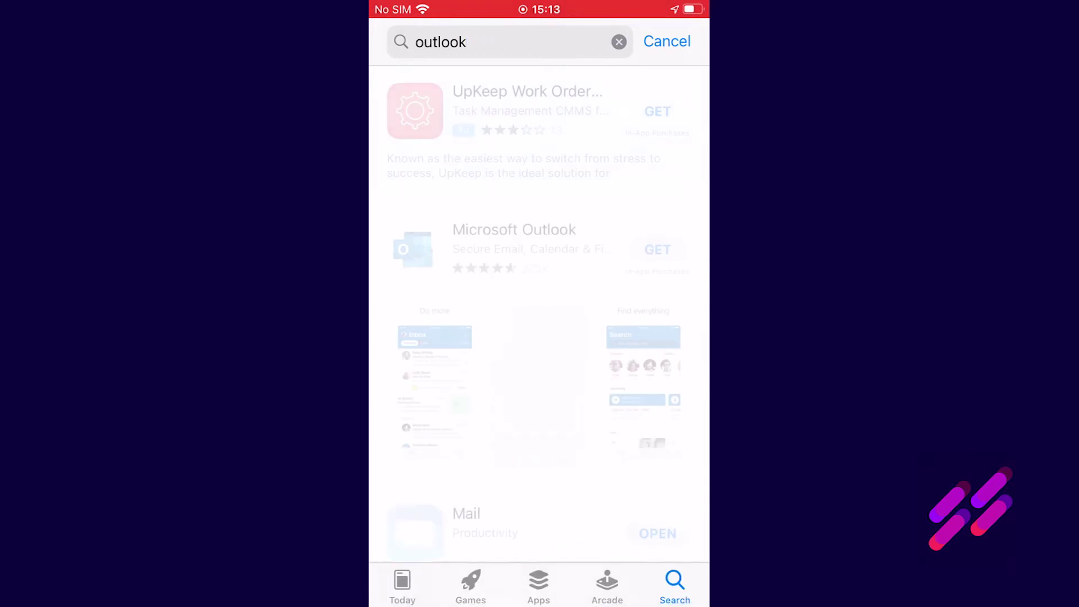
{"action": "scroll", "coordinate": [540, 314], "scroll_direction": "down", "scroll_amount": 3}
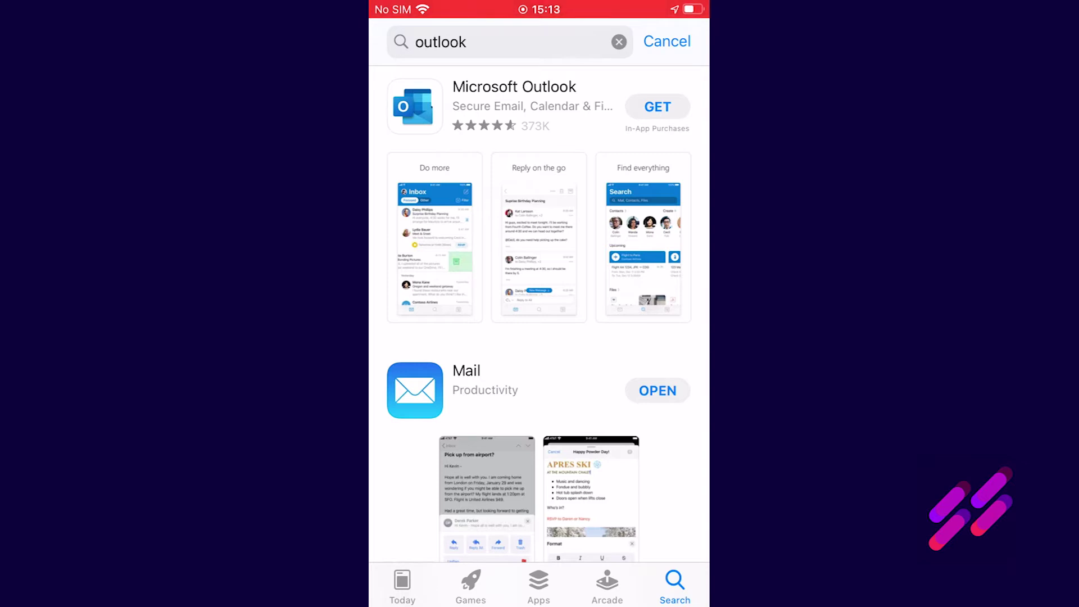
{"action": "left_click", "coordinate": [658, 107]}
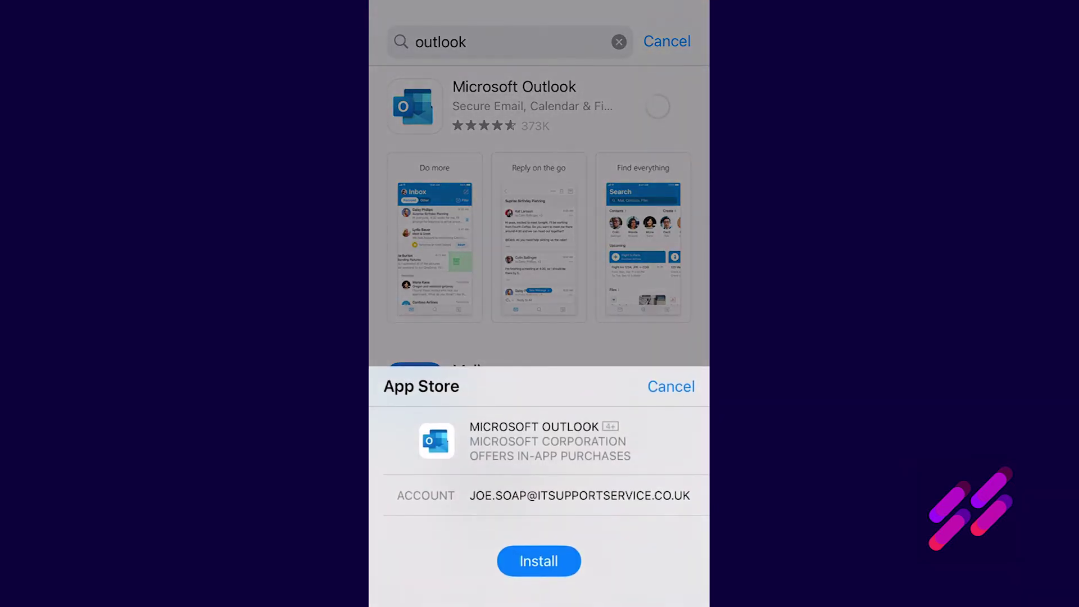
{"action": "left_click", "coordinate": [539, 561]}
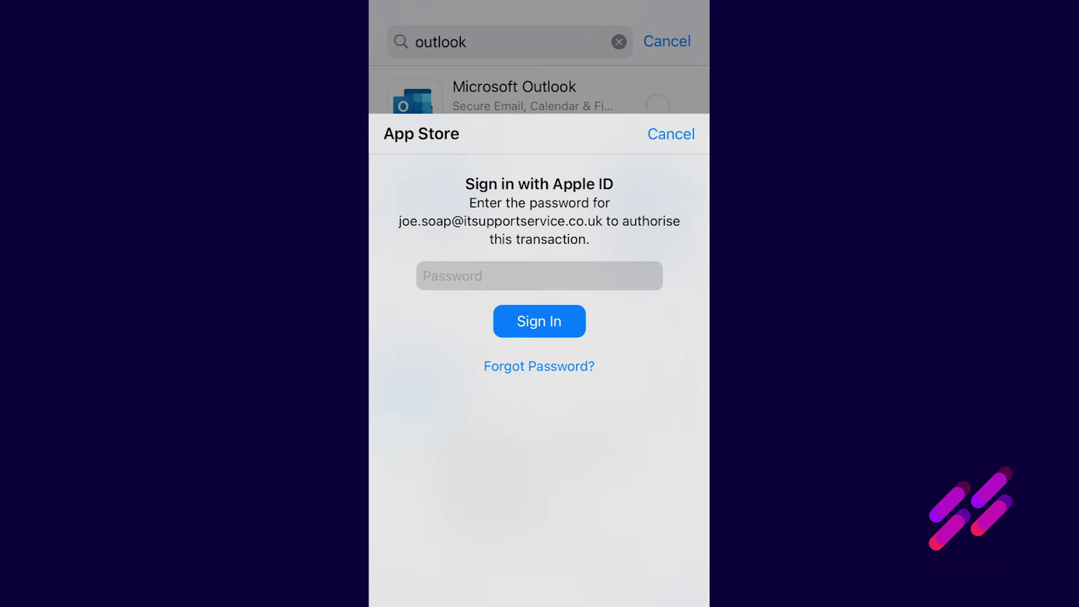
{"action": "key", "text": "Return"}
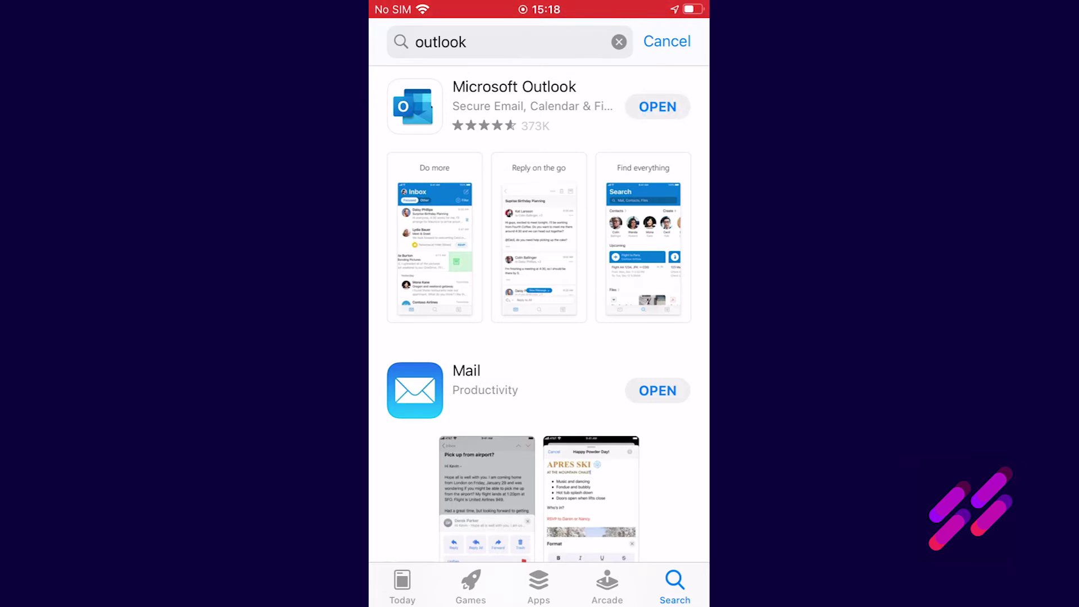
Step: Launch Outlook and sign in with the suggested work email address and its password
{"action": "left_click", "coordinate": [657, 106]}
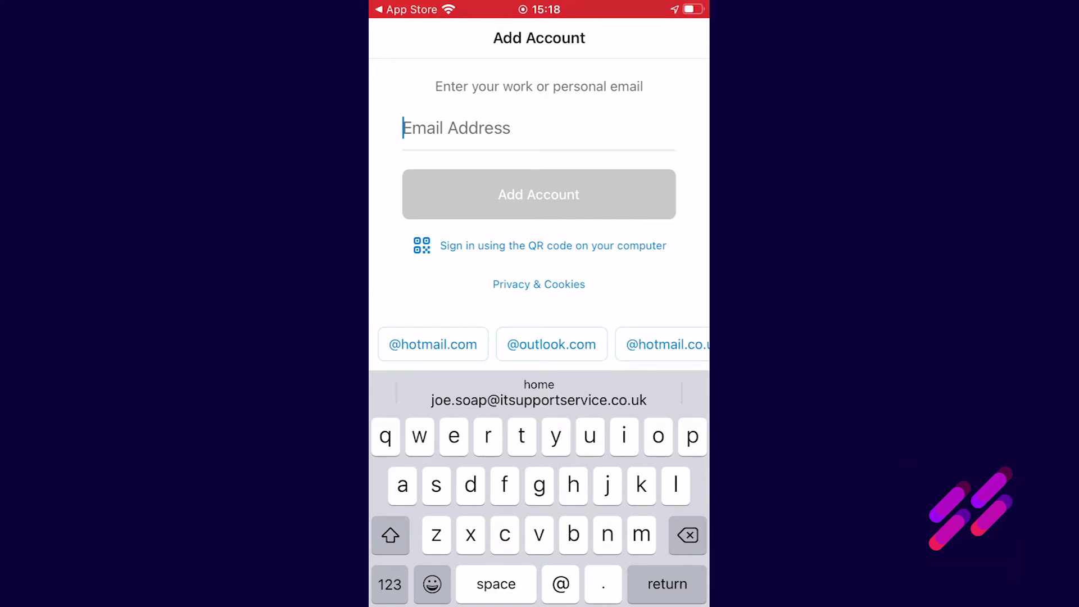
{"action": "left_click", "coordinate": [539, 400]}
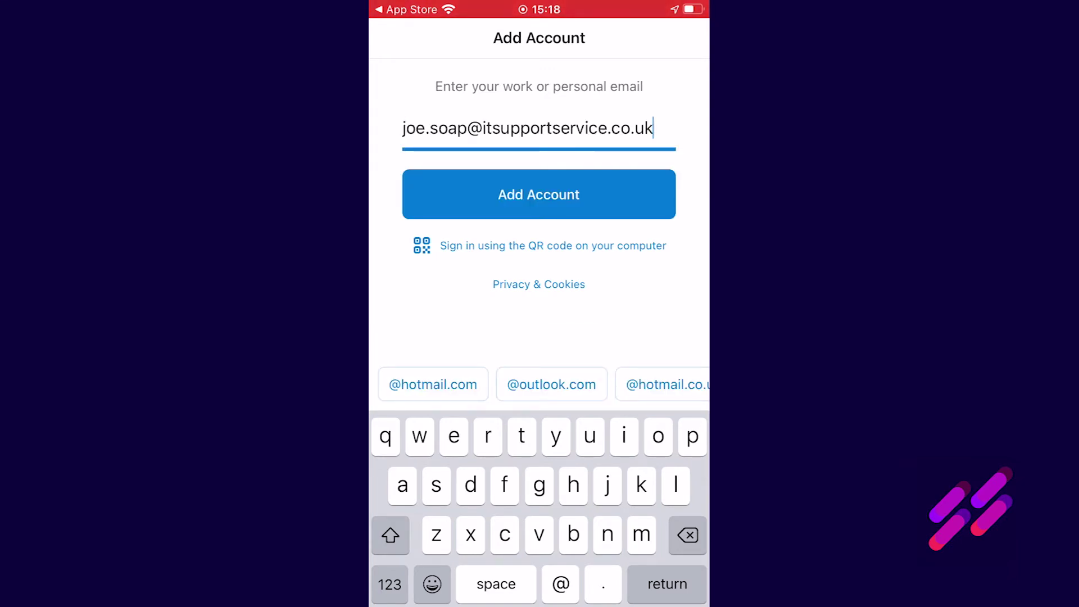
{"action": "left_click", "coordinate": [539, 195]}
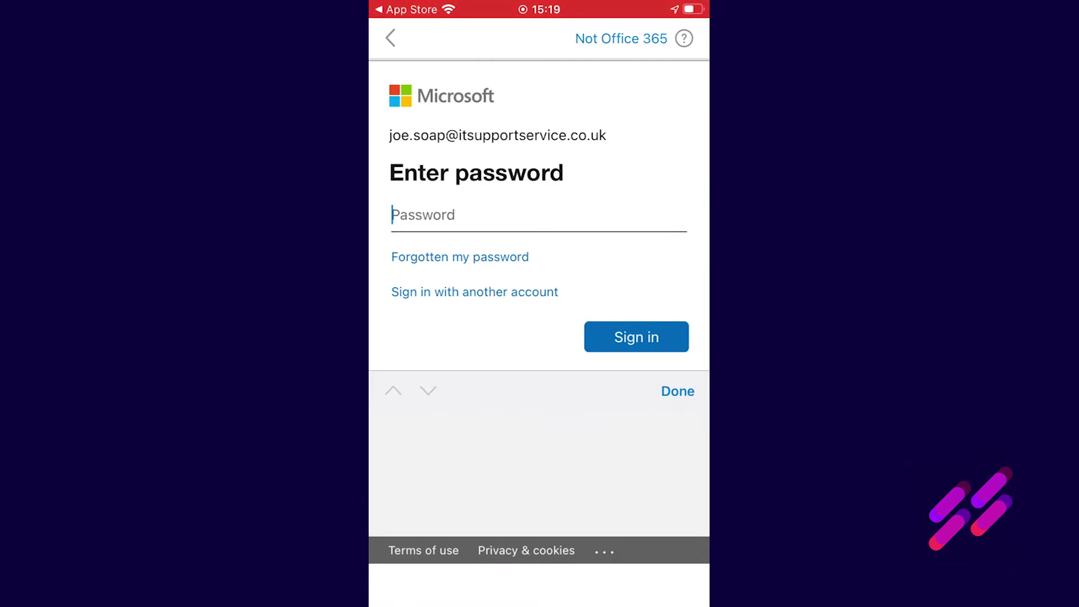
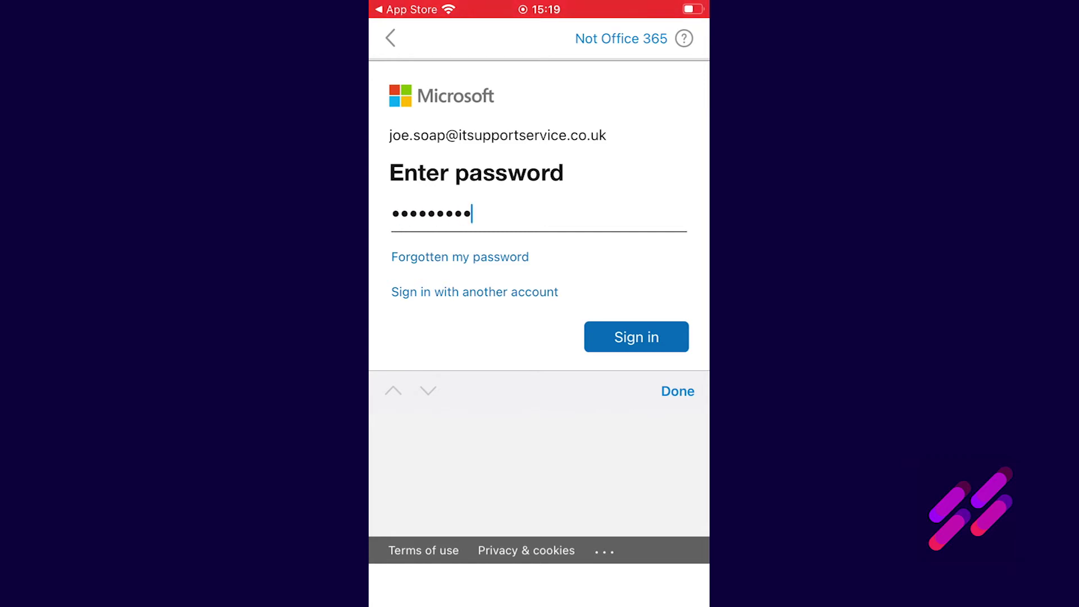
{"action": "key", "text": "Return"}
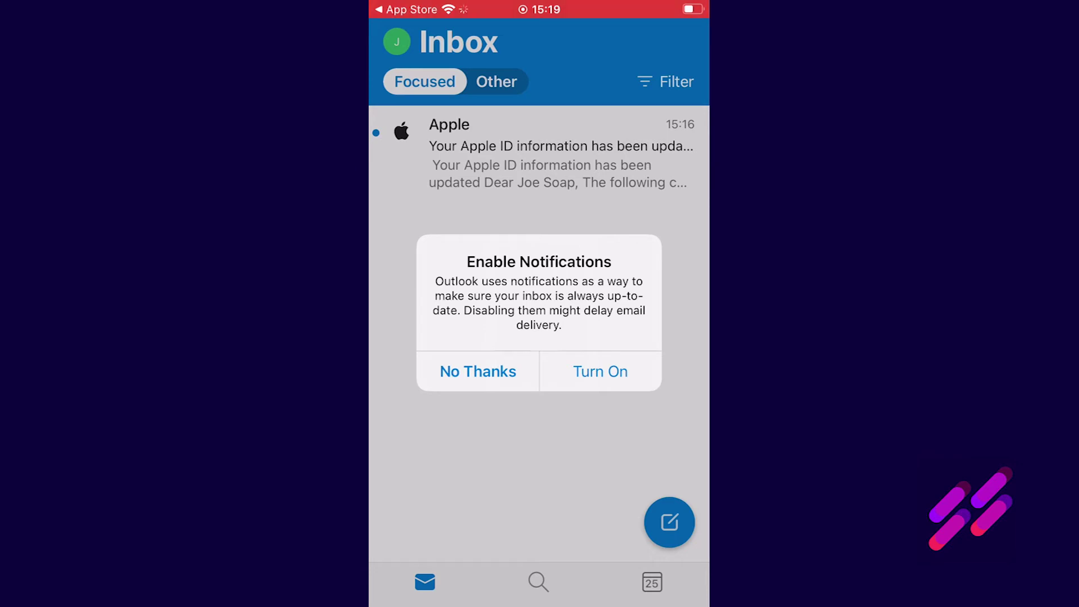
Step: Turn on Outlook notifications and allow them at the iOS permission prompt
{"action": "left_click", "coordinate": [600, 371]}
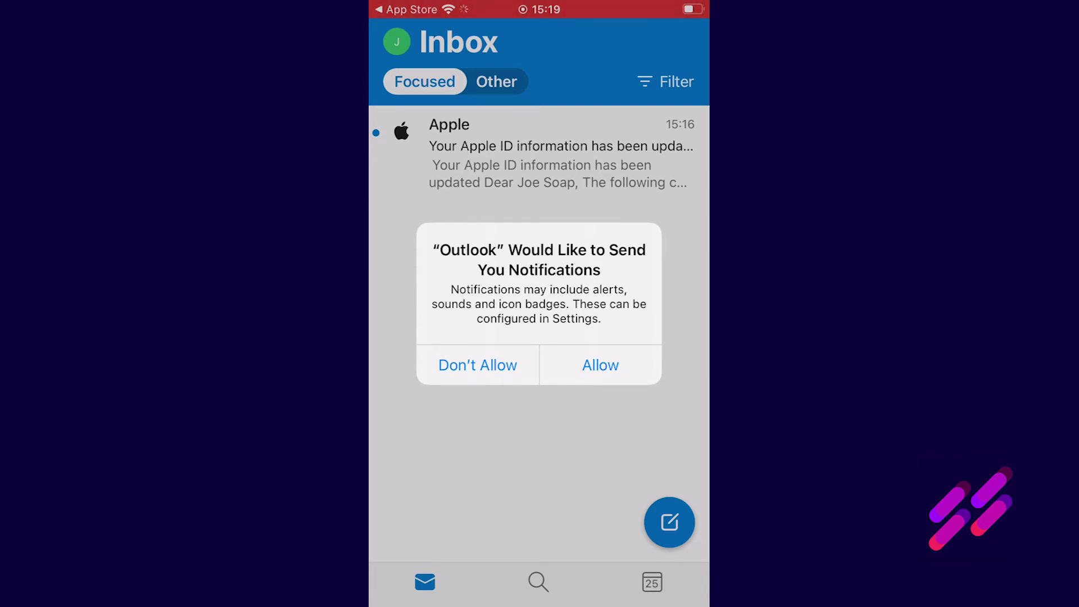
{"action": "left_click", "coordinate": [600, 366]}
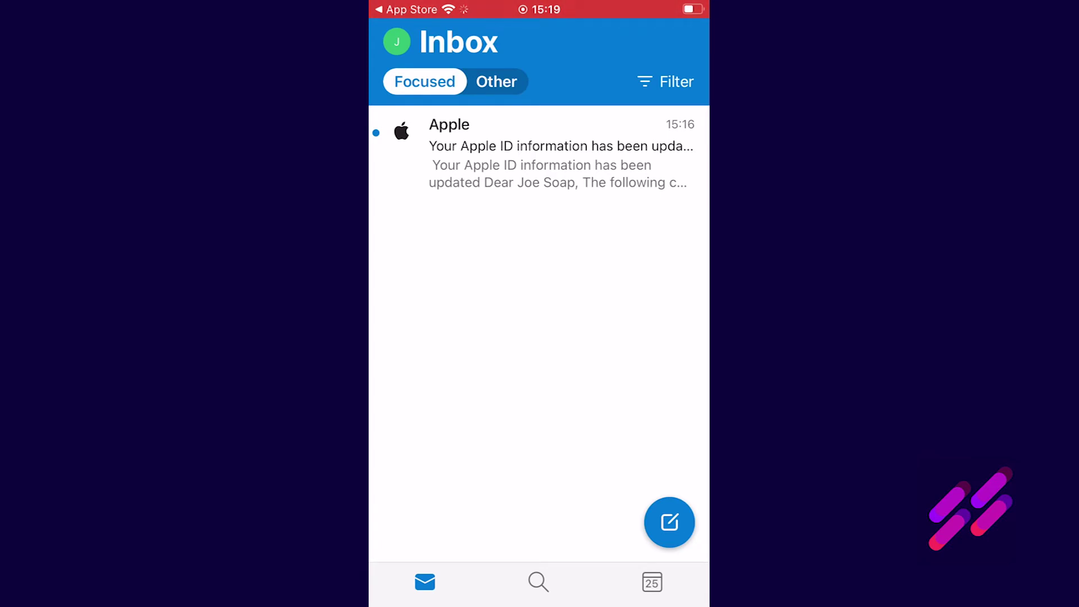
Step: Browse the Other inbox, briefly returning to Focused, then switch to the calendar agenda
{"action": "left_click", "coordinate": [495, 81]}
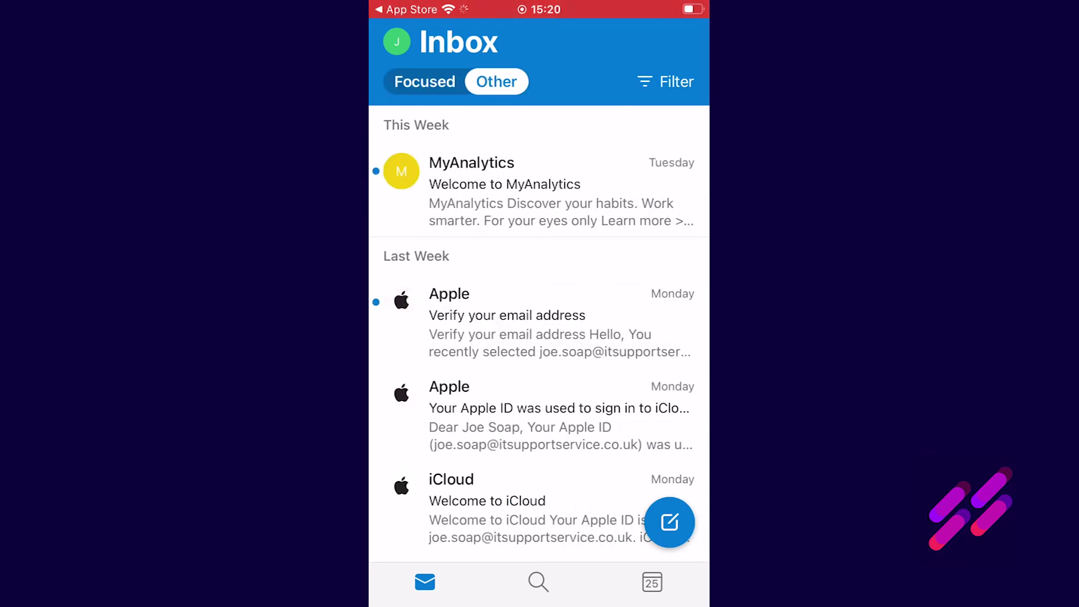
{"action": "scroll", "coordinate": [540, 338], "scroll_direction": "down", "scroll_amount": 2}
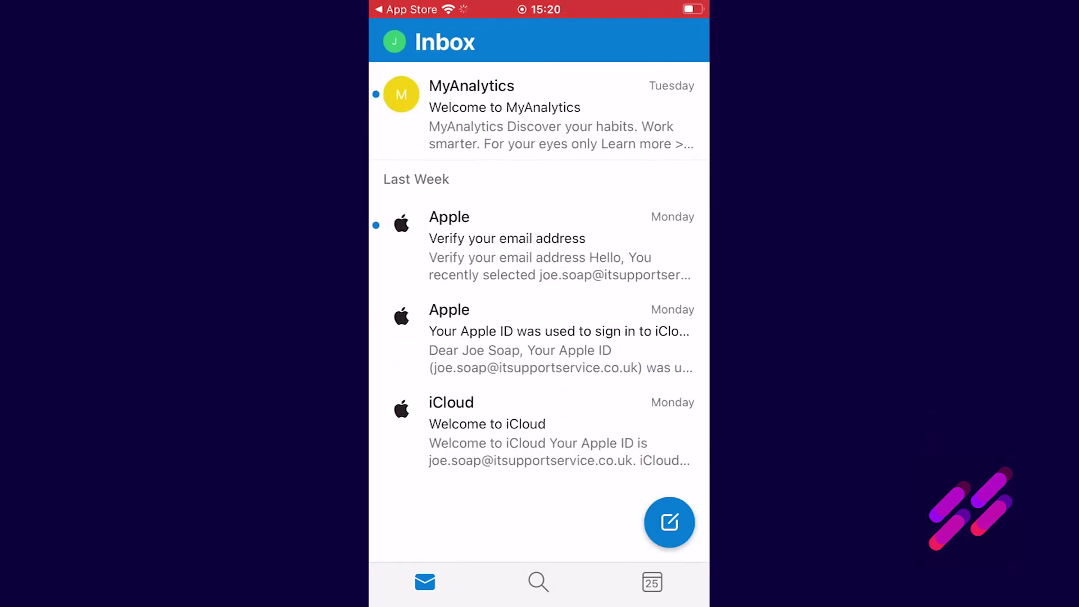
{"action": "scroll", "coordinate": [540, 337], "scroll_direction": "up", "scroll_amount": 3}
{"action": "scroll", "coordinate": [540, 337], "scroll_direction": "down", "scroll_amount": 1}
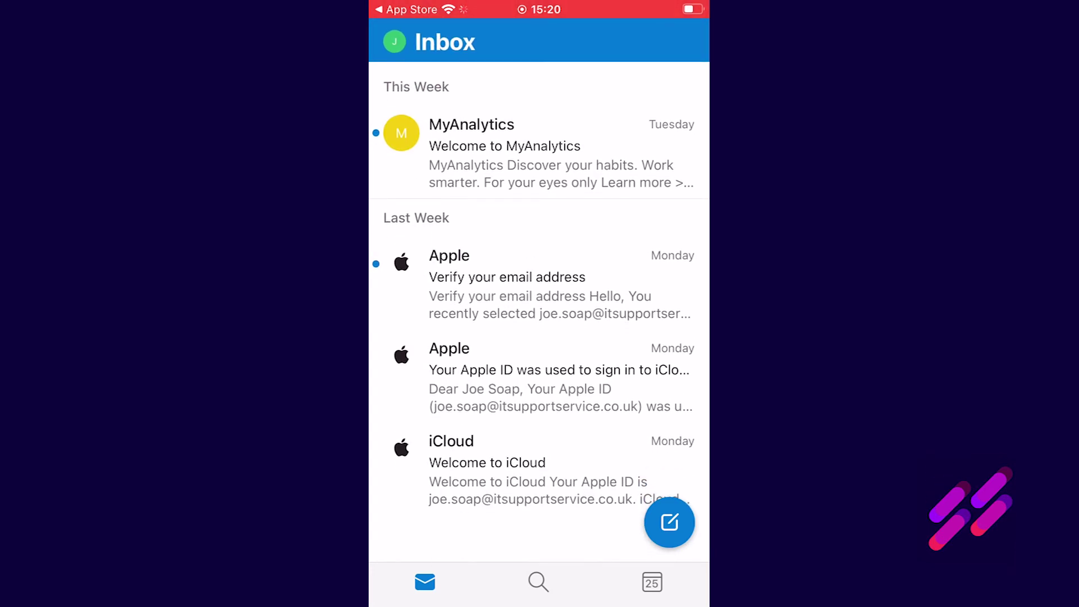
{"action": "scroll", "coordinate": [539, 337], "scroll_direction": "up", "scroll_amount": 2}
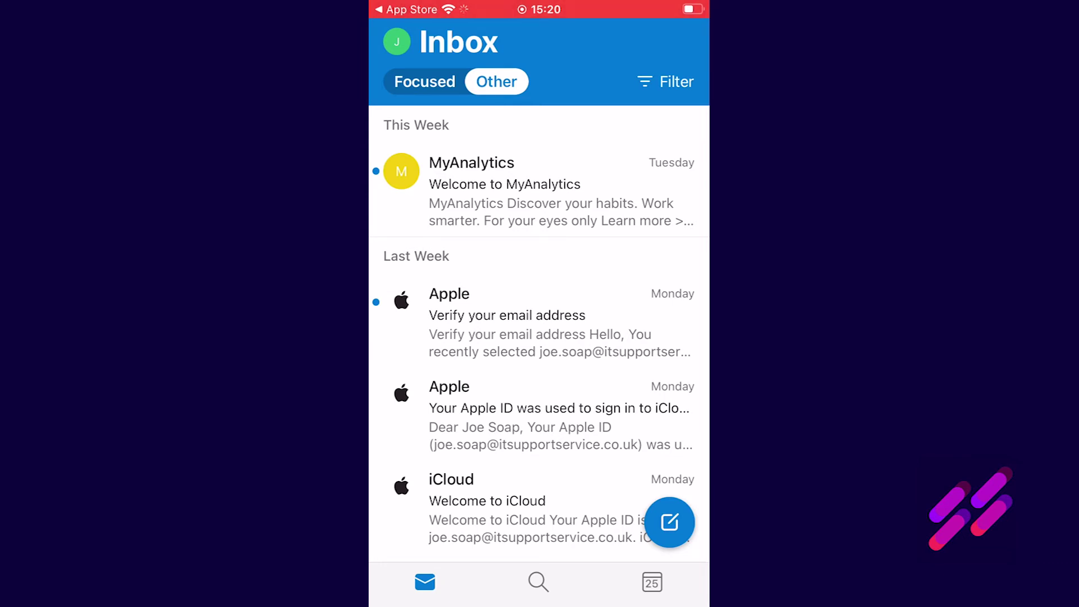
{"action": "left_click", "coordinate": [424, 81]}
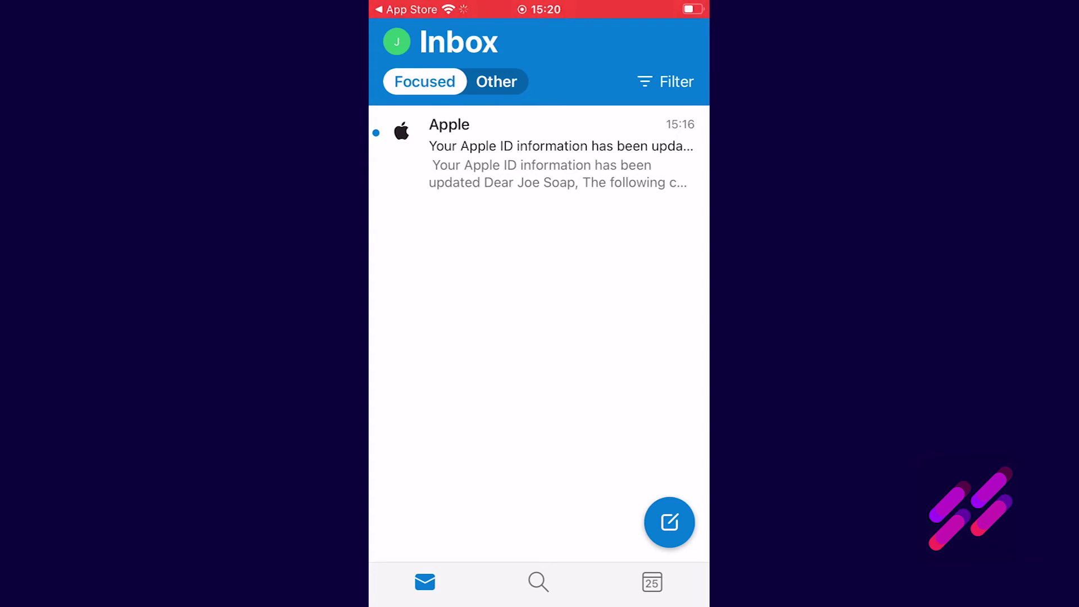
{"action": "left_click", "coordinate": [496, 81]}
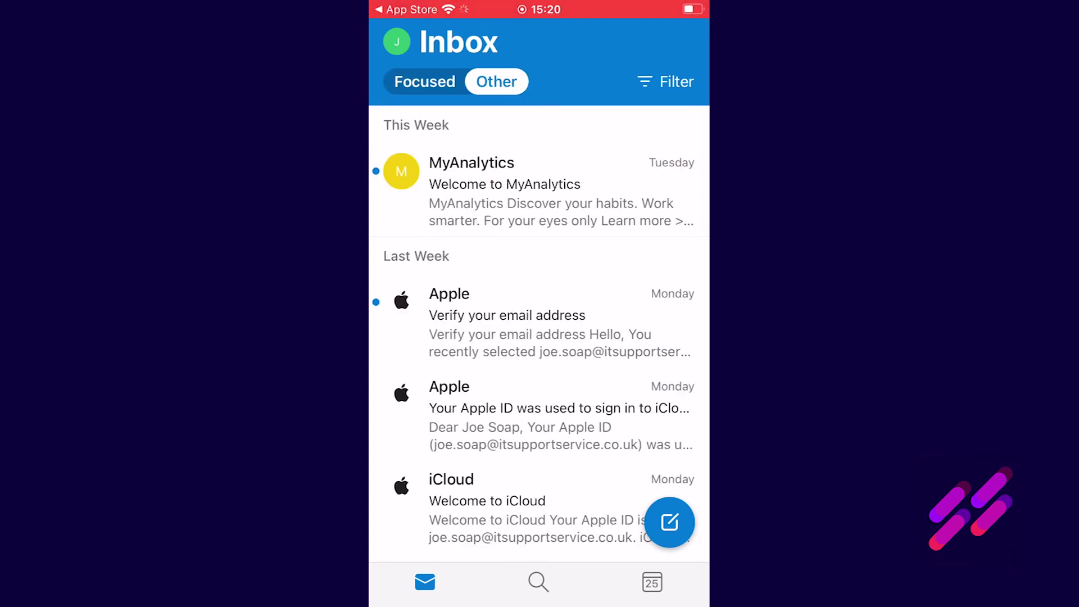
{"action": "left_click", "coordinate": [652, 583]}
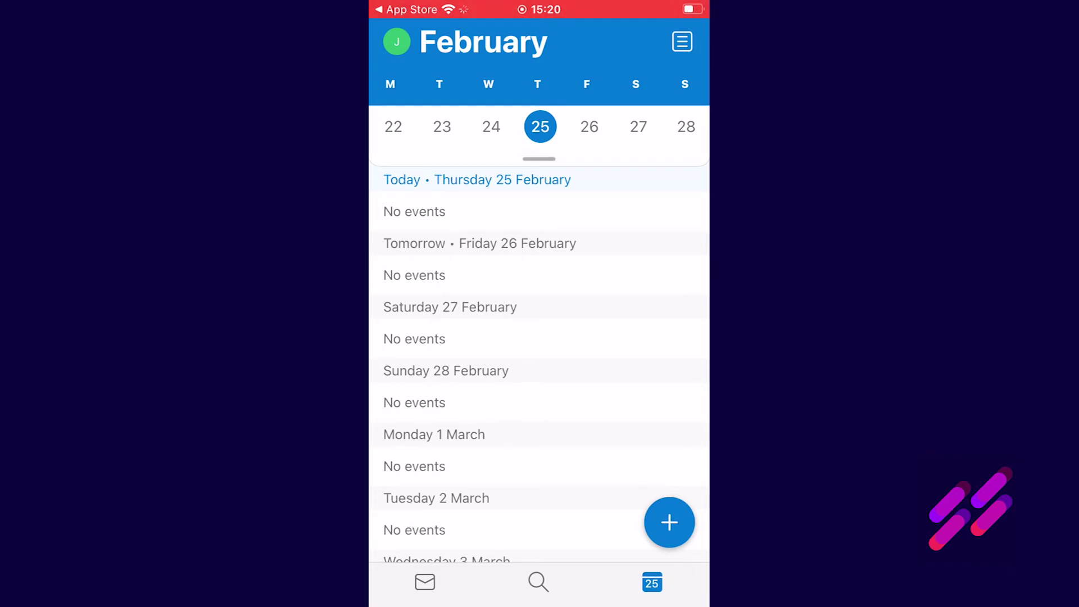
Step: Switch the calendar to Month view, then 3-Day view, then Day view
{"action": "left_click", "coordinate": [682, 41]}
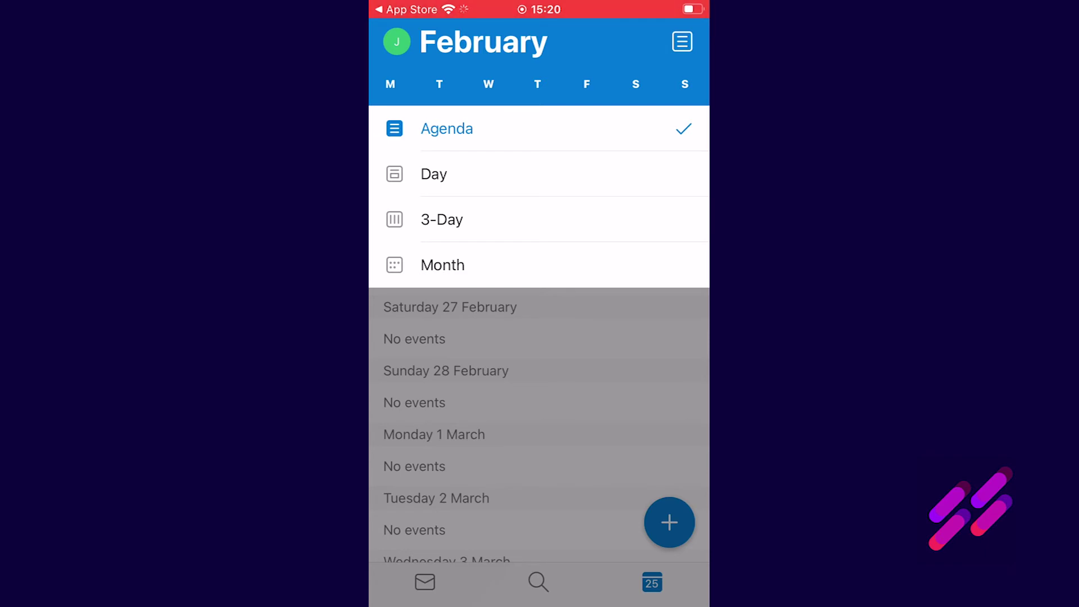
{"action": "left_click", "coordinate": [443, 265]}
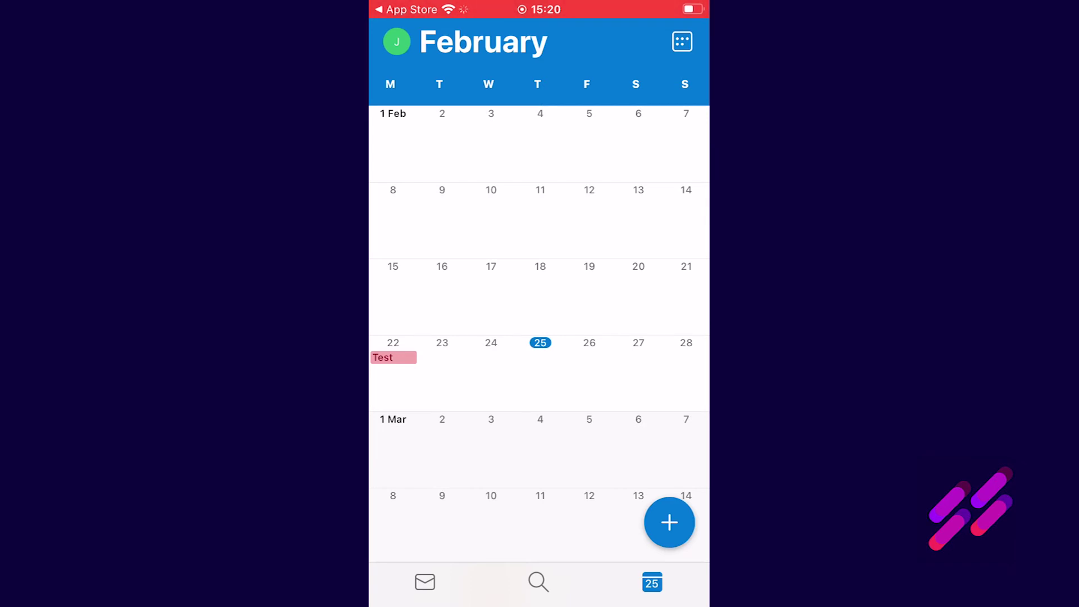
{"action": "left_click", "coordinate": [682, 41]}
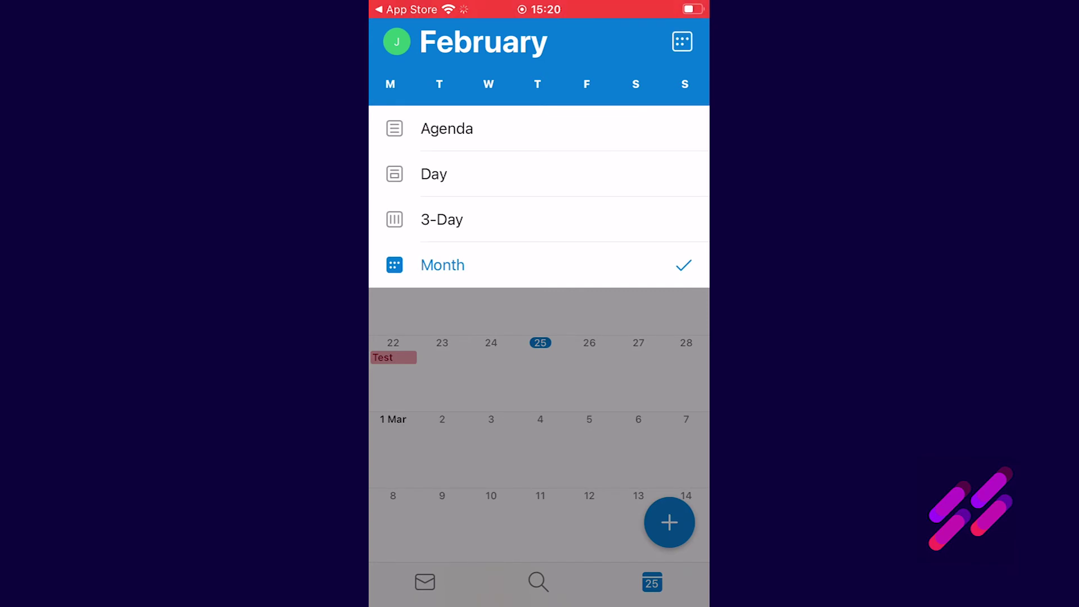
{"action": "left_click", "coordinate": [442, 219]}
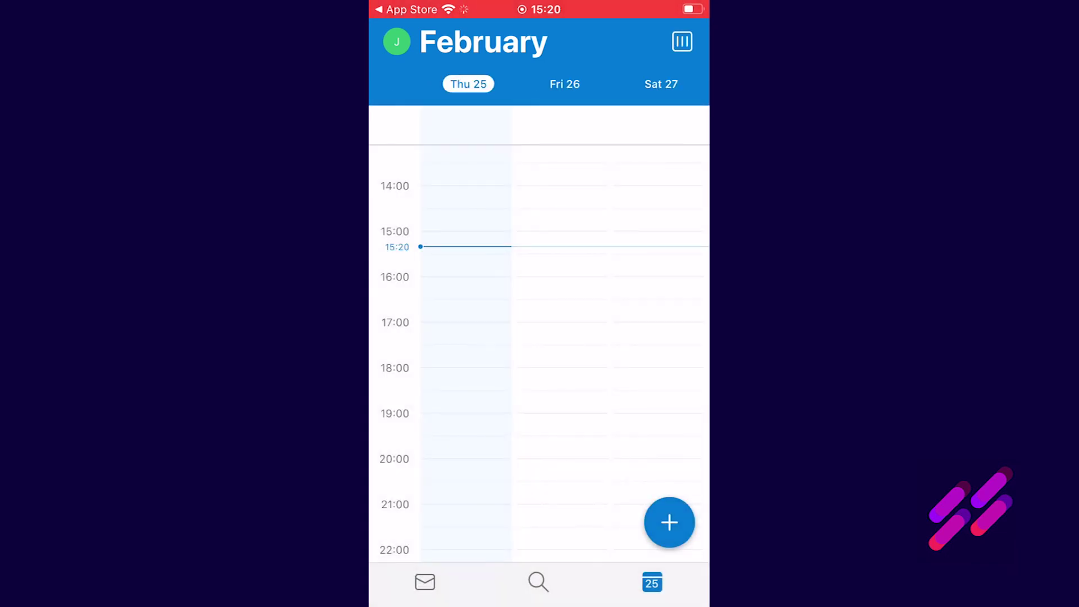
{"action": "left_click", "coordinate": [682, 41]}
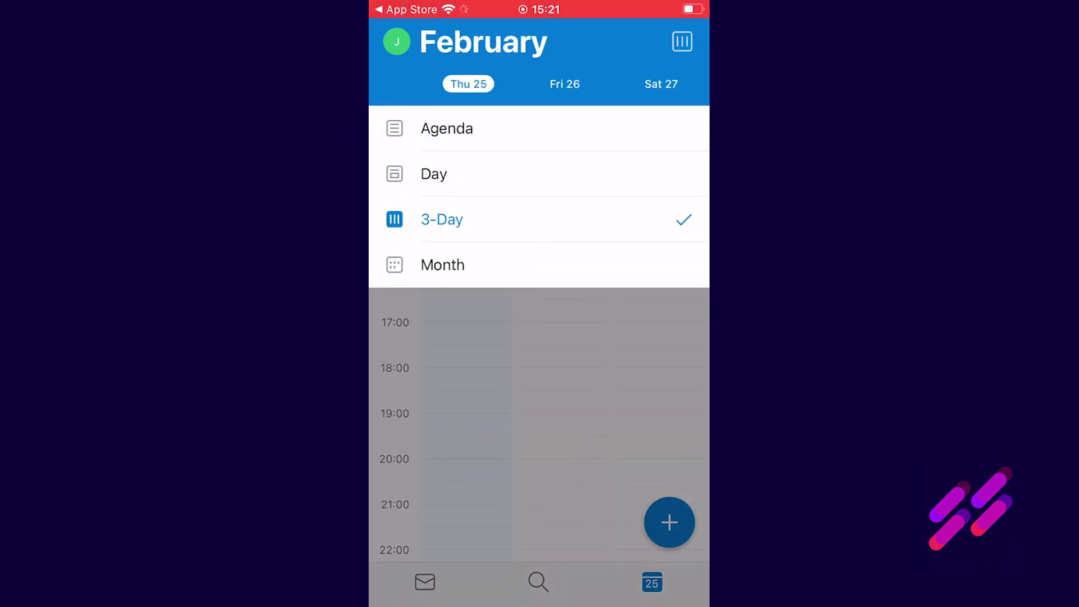
{"action": "left_click", "coordinate": [433, 173]}
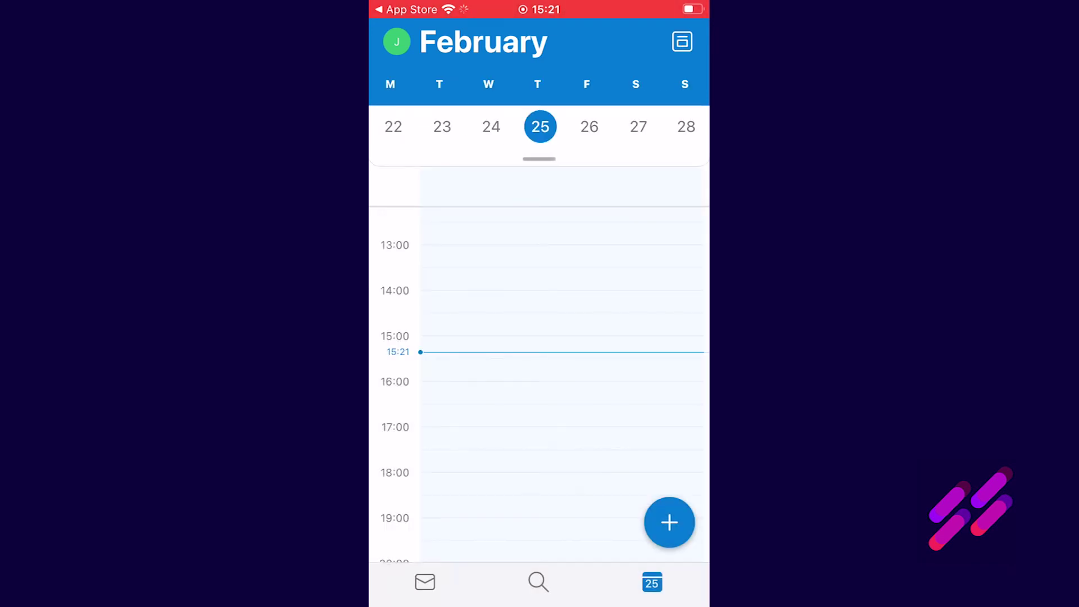
Step: Put the calendar back in Month view, return to the inbox, and start a new email
{"action": "left_click", "coordinate": [682, 41]}
{"action": "left_click", "coordinate": [443, 265]}
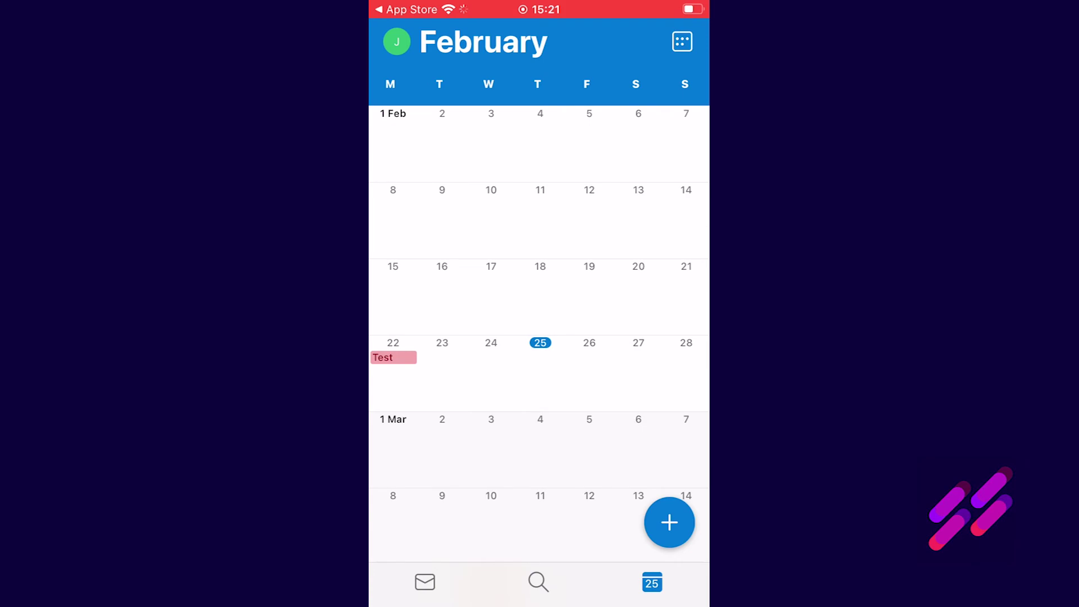
{"action": "left_click", "coordinate": [425, 581]}
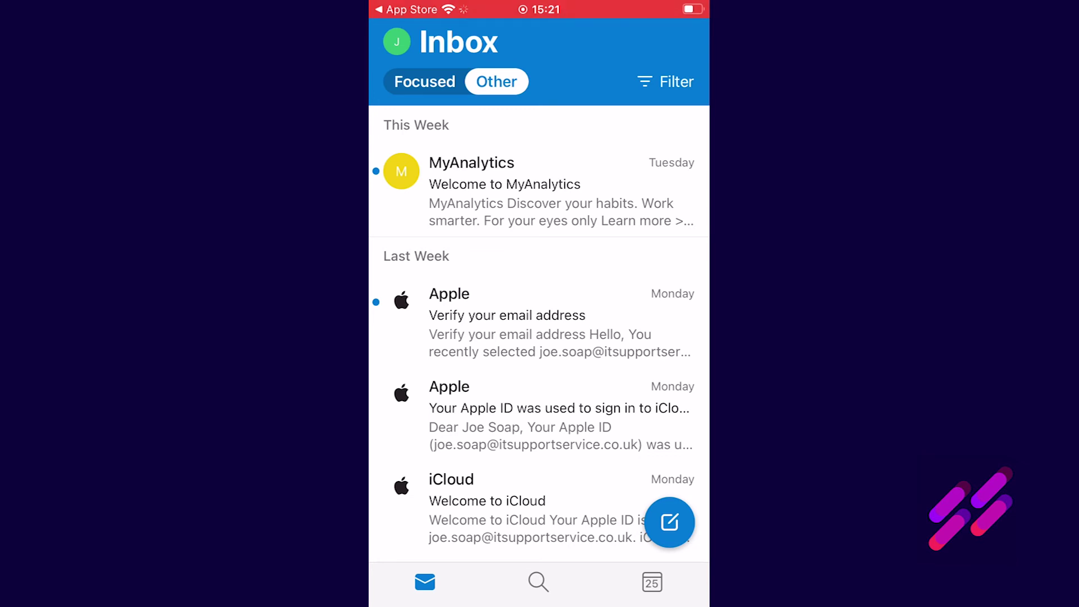
{"action": "left_click", "coordinate": [669, 522]}
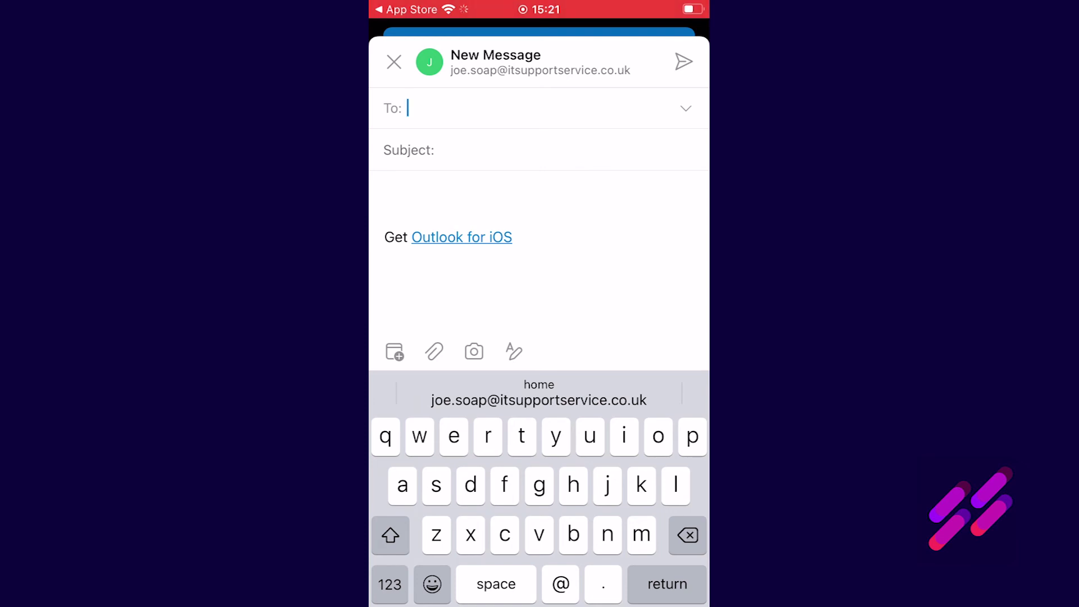
{"action": "left_click", "coordinate": [686, 108]}
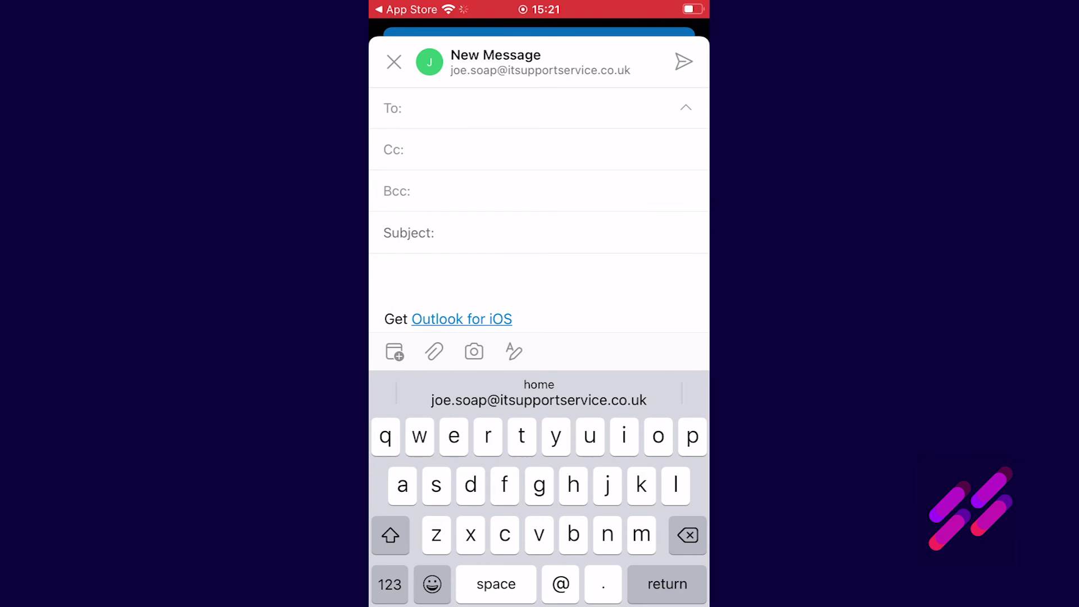
{"action": "left_click", "coordinate": [540, 108]}
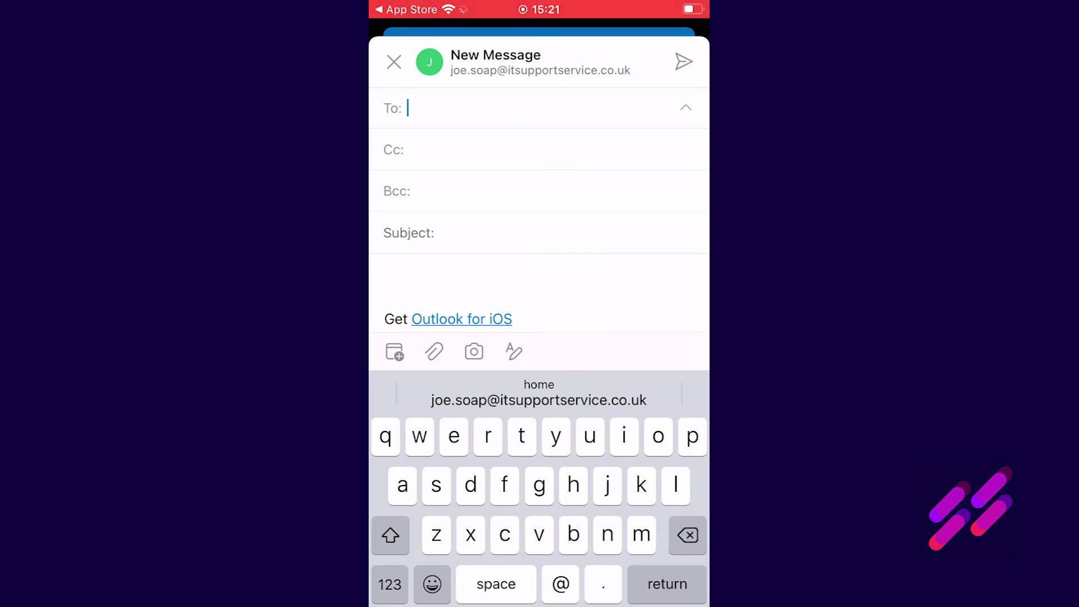
{"action": "type", "text": "a"}
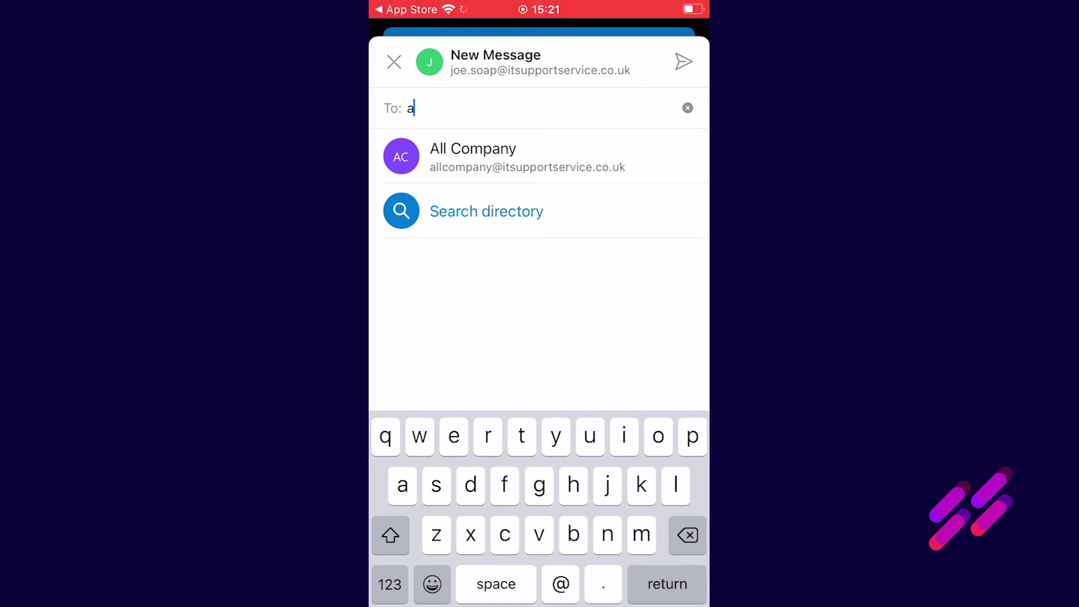
{"action": "key", "text": "BackSpace"}
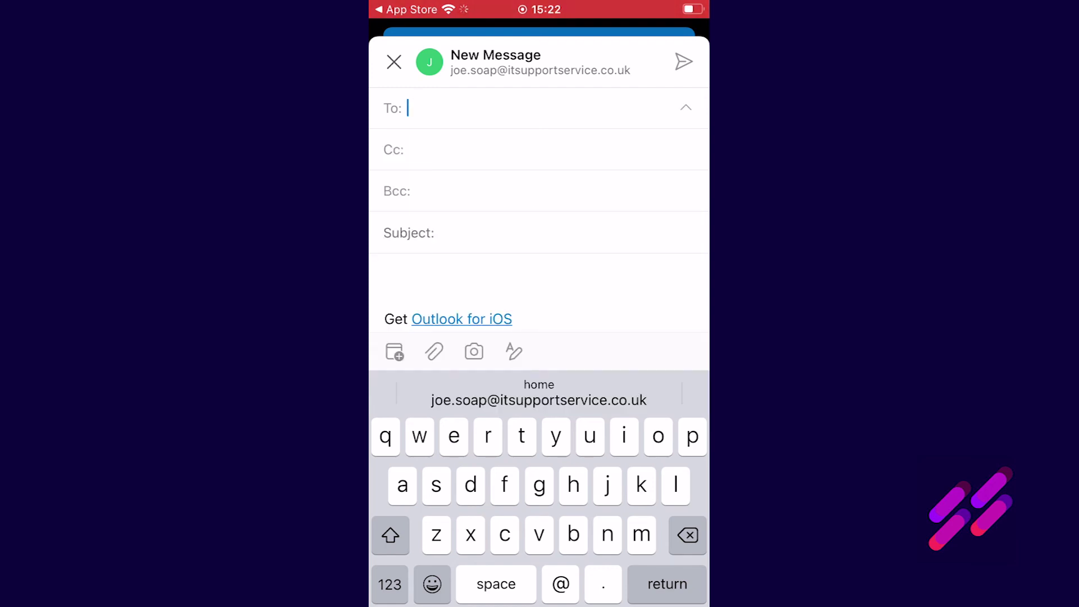
{"action": "left_click", "coordinate": [394, 62]}
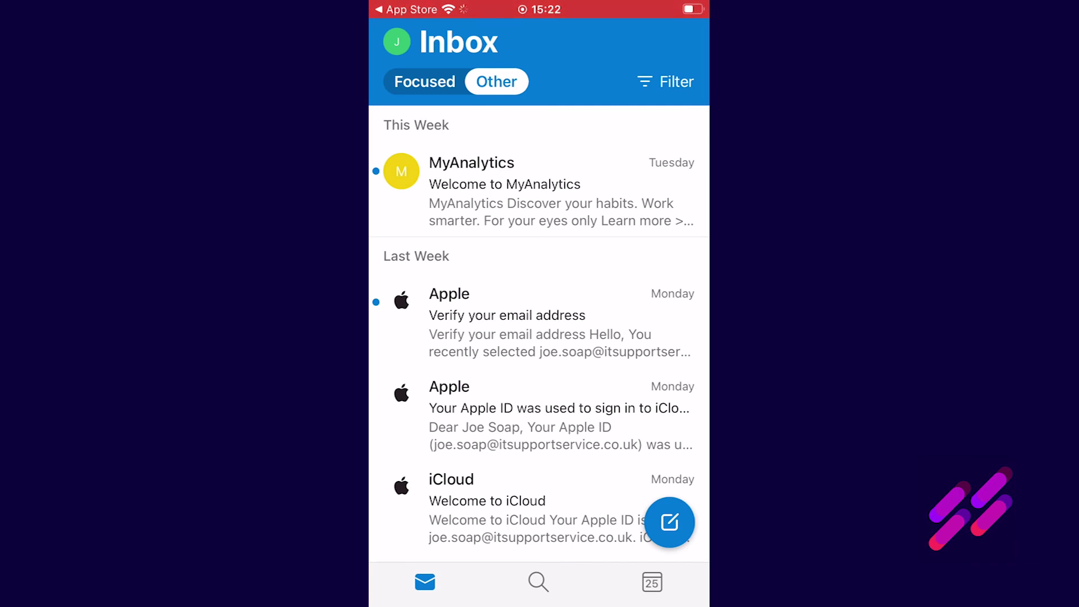
{"action": "left_click", "coordinate": [538, 581]}
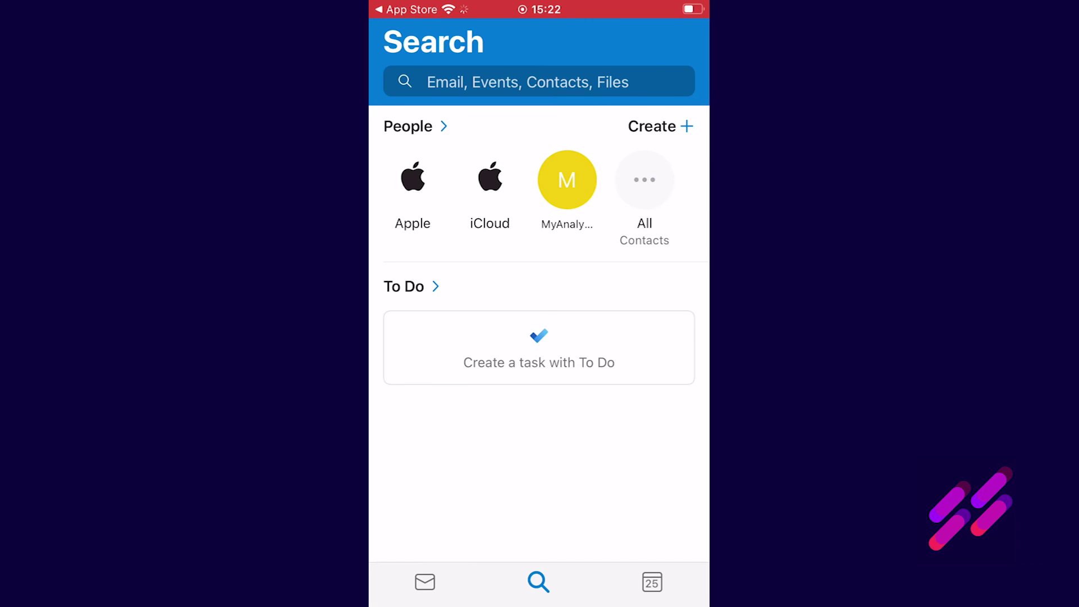
{"action": "left_click", "coordinate": [540, 82]}
{"action": "type", "text": "t"}
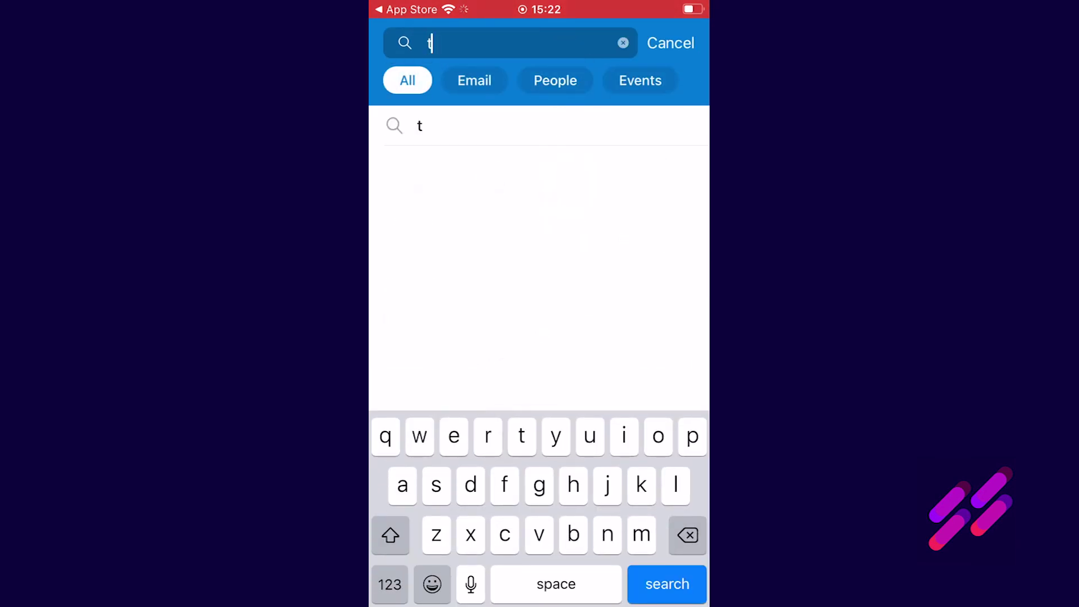
{"action": "type", "text": "est"}
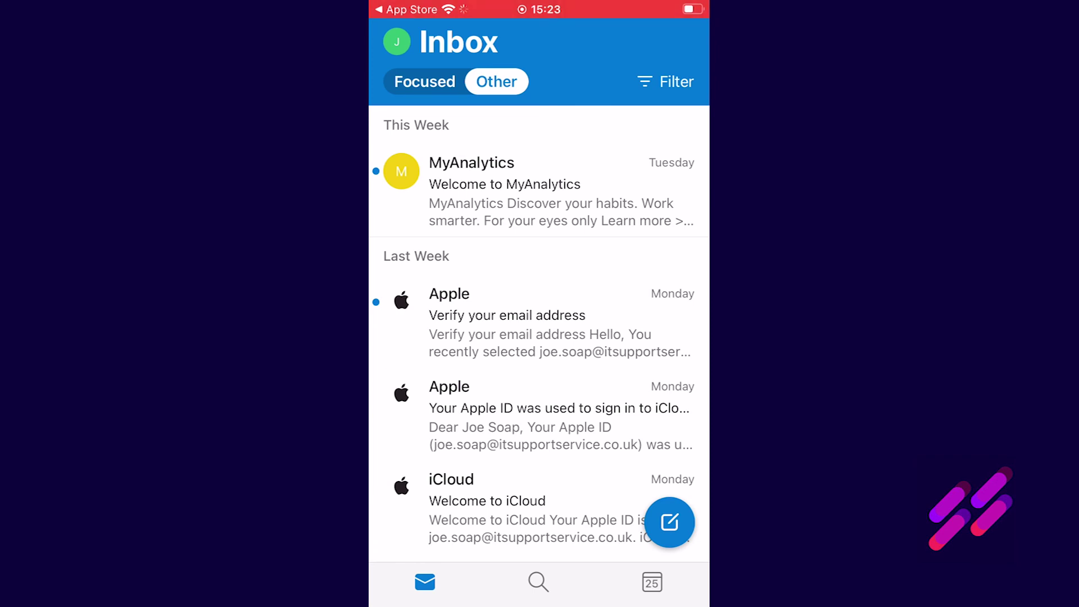
Step: Open the account drawer showing the Office 365 Inbox, Sent, Drafts and Archive folders
{"action": "left_click", "coordinate": [397, 42]}
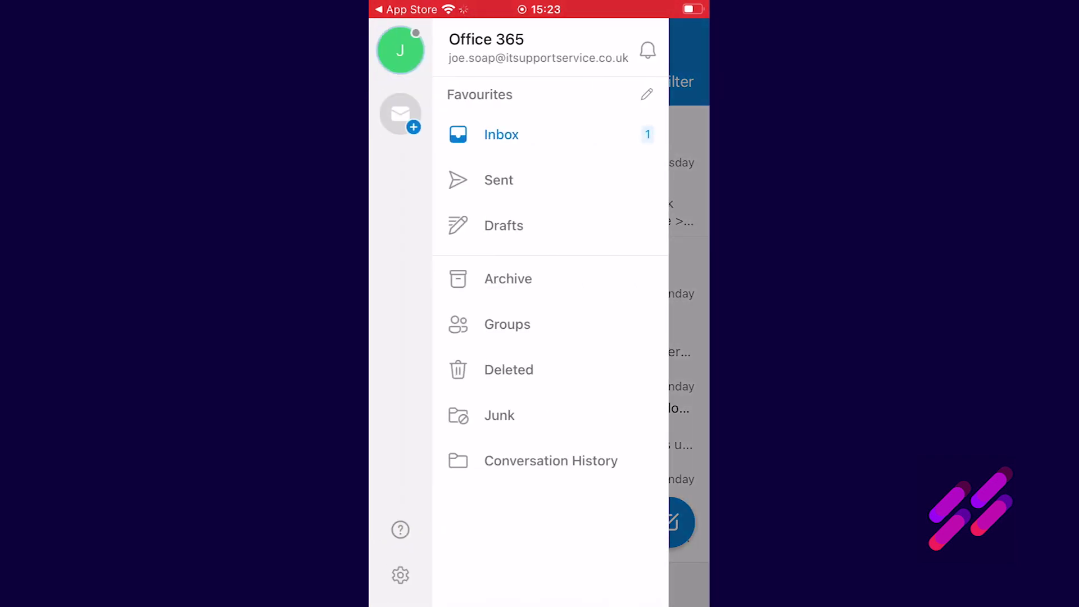